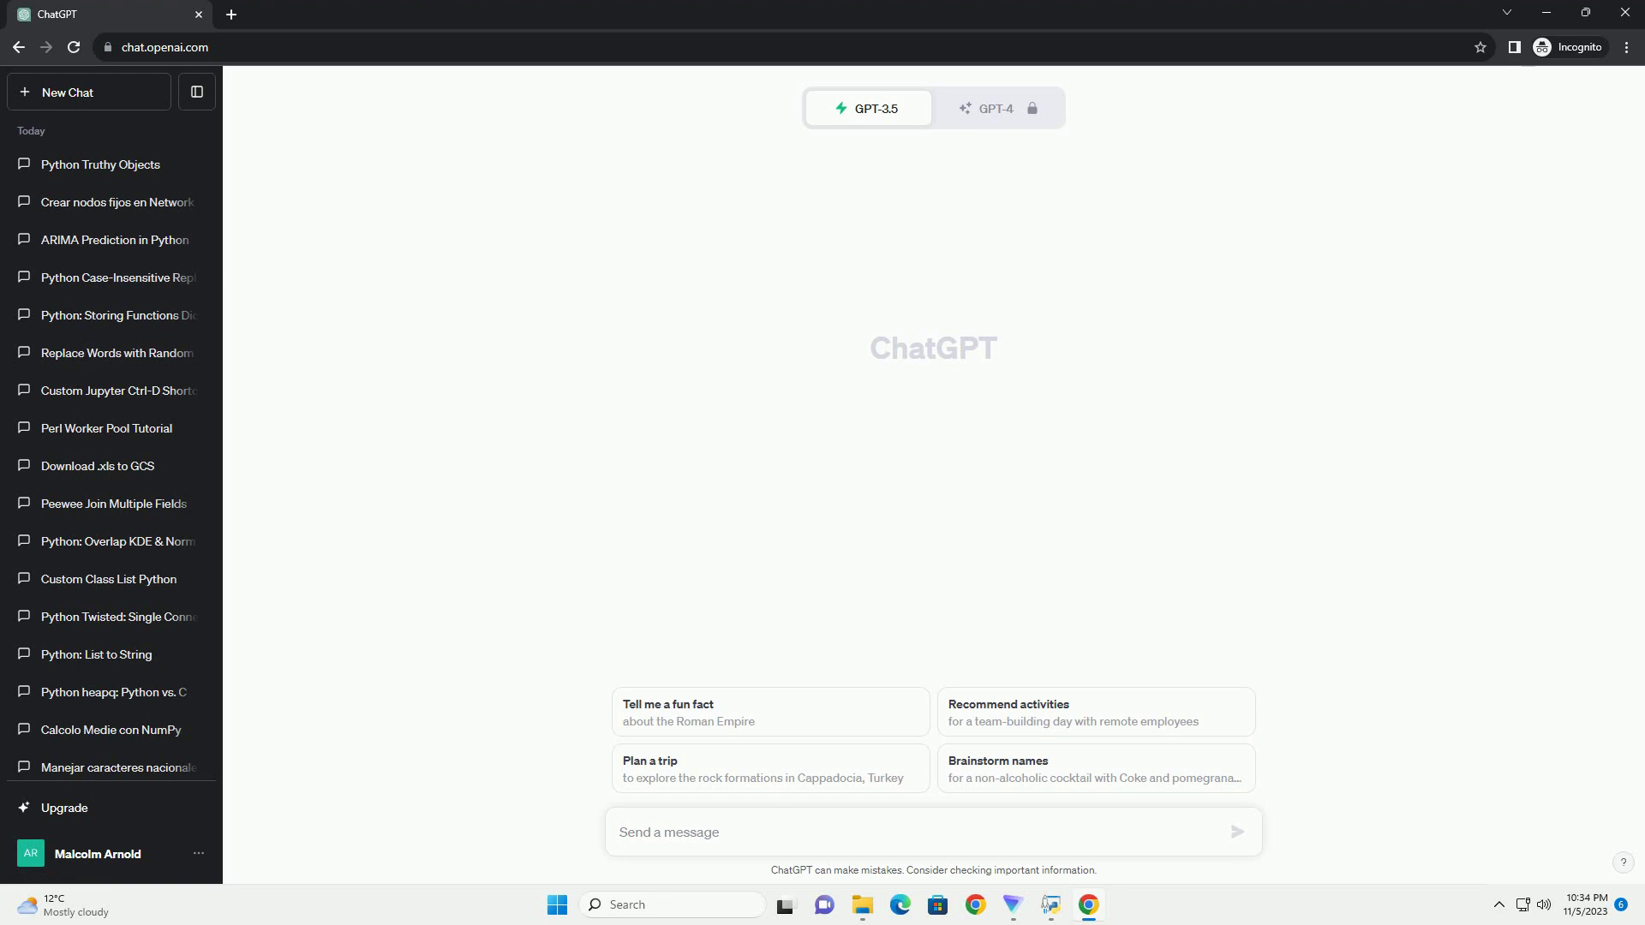
{"action": "type", "text": "write an informative tutorial about Python Django How to hook inlines with model in admin with code example"}
Send the request for a step-by-step Django admin inlines tutorial with code examples.
{"action": "key", "text": "Return"}
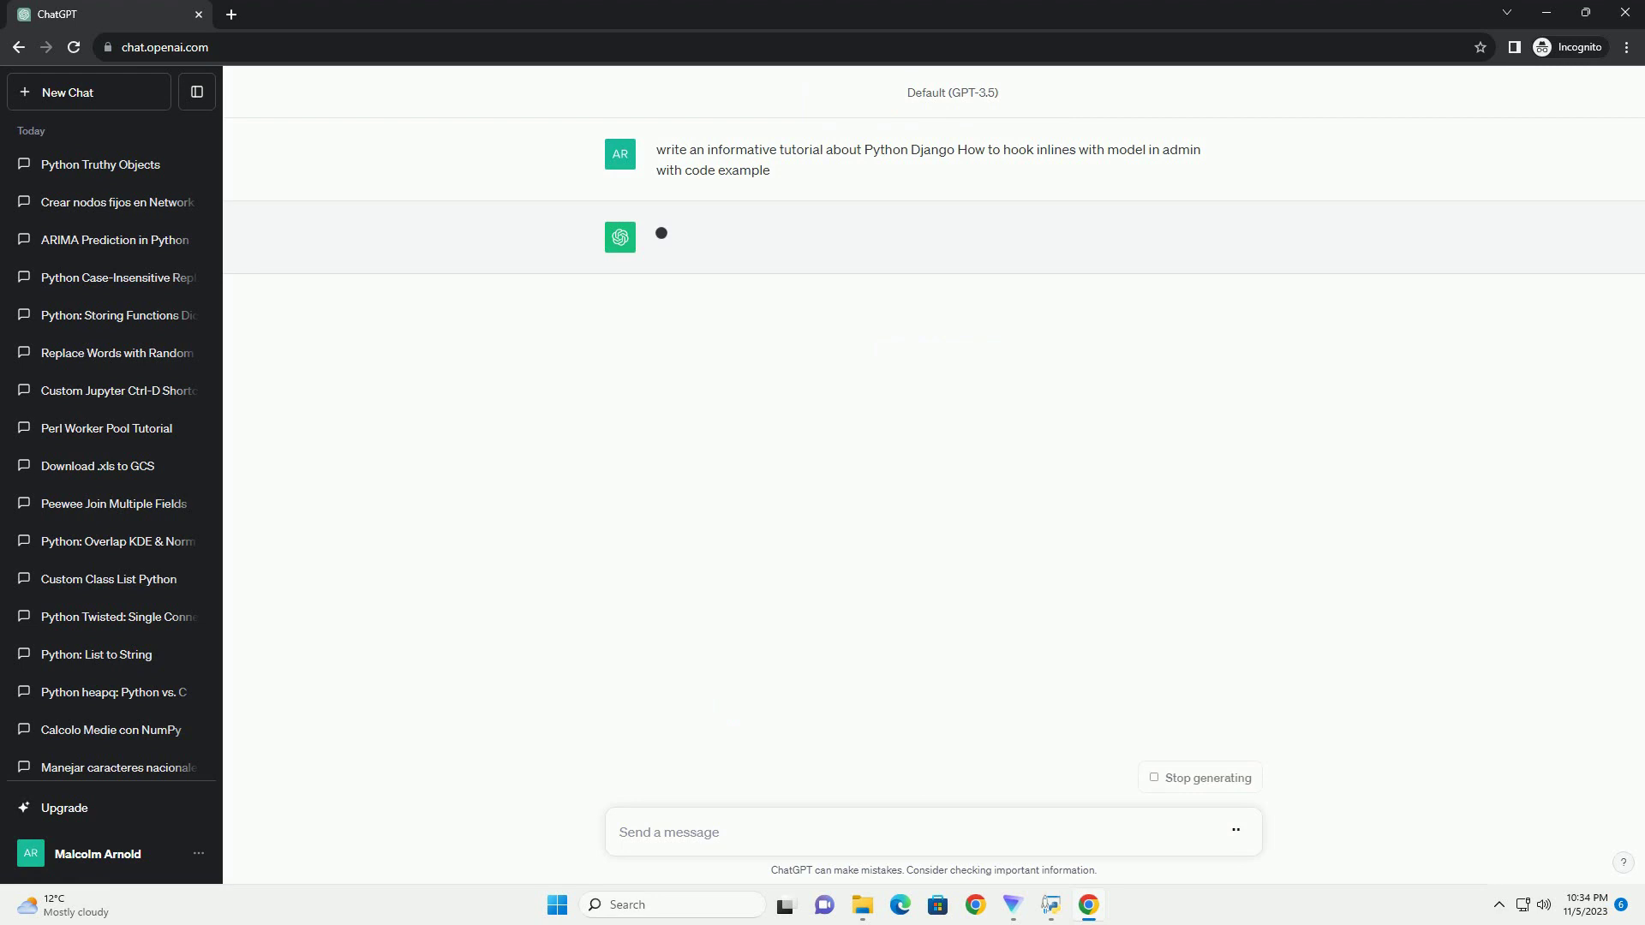